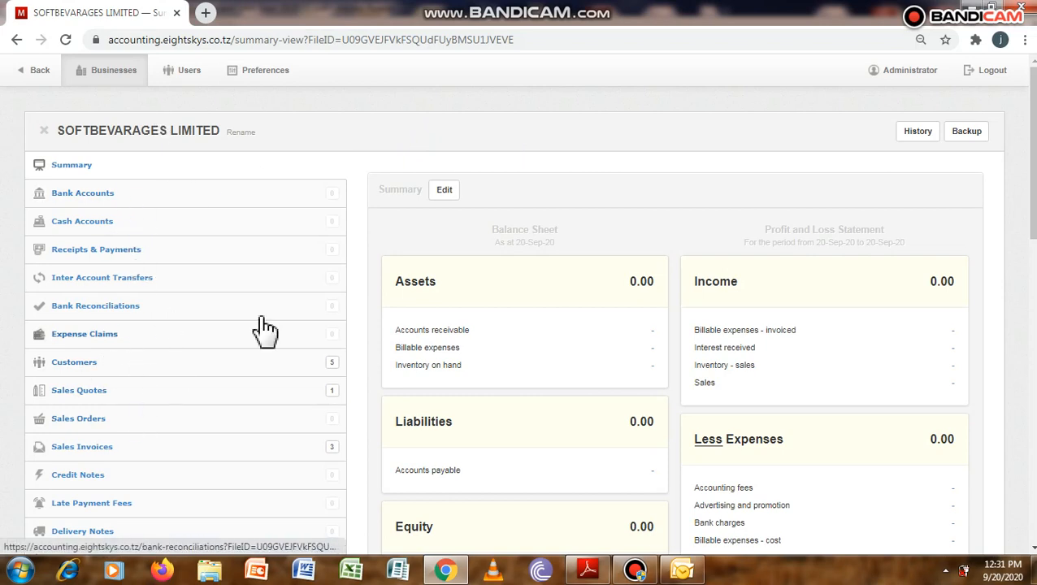
Open a blank new-employee form from the Employees section of SOFTBEVARAGES LIMITED
{"action": "scroll", "coordinate": [1026, 195], "scroll_direction": "down", "scroll_amount": 4}
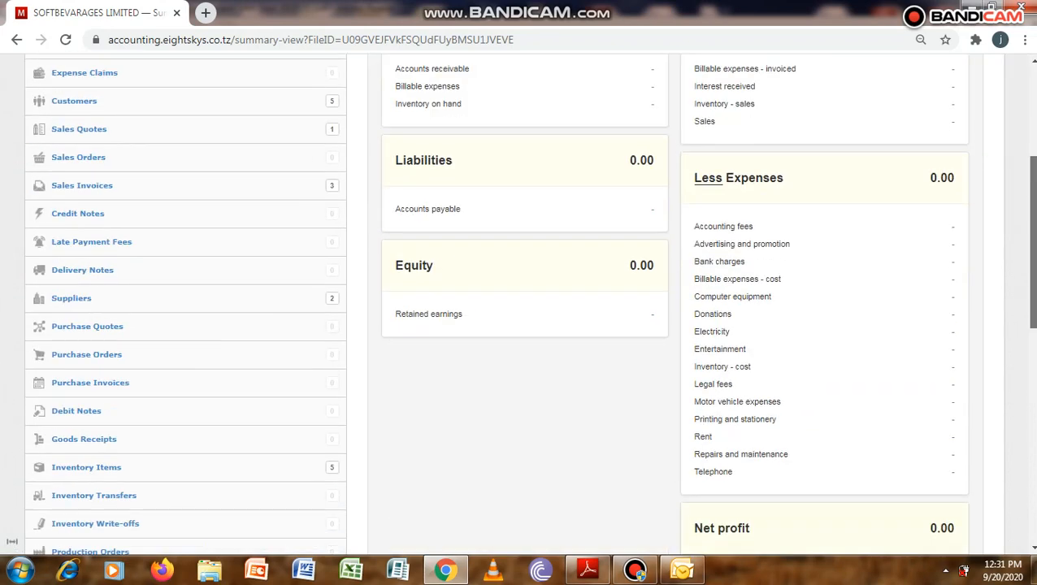
{"action": "scroll", "coordinate": [520, 301], "scroll_direction": "down", "scroll_amount": 1}
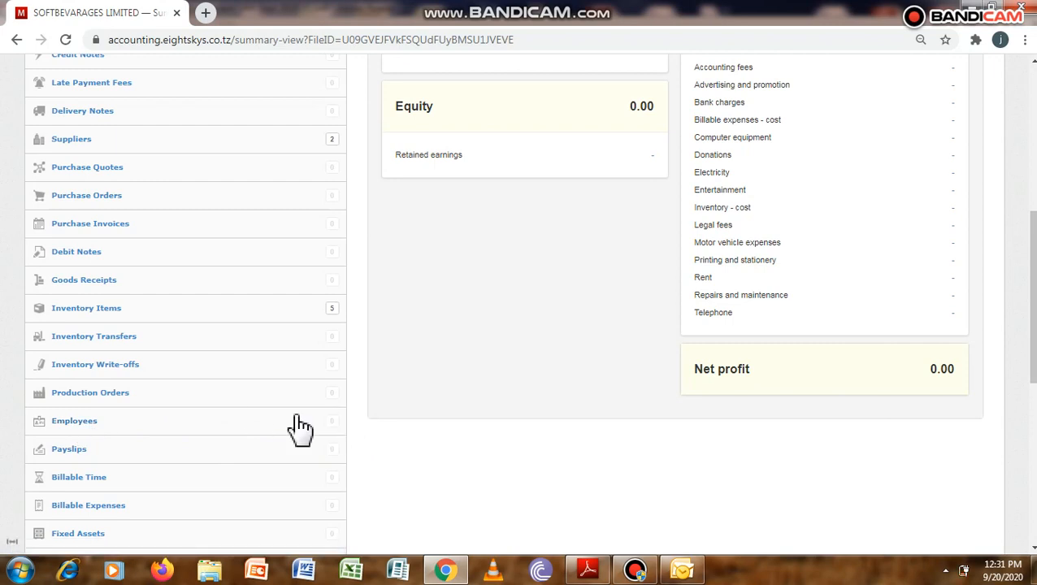
{"action": "left_click", "coordinate": [82, 433]}
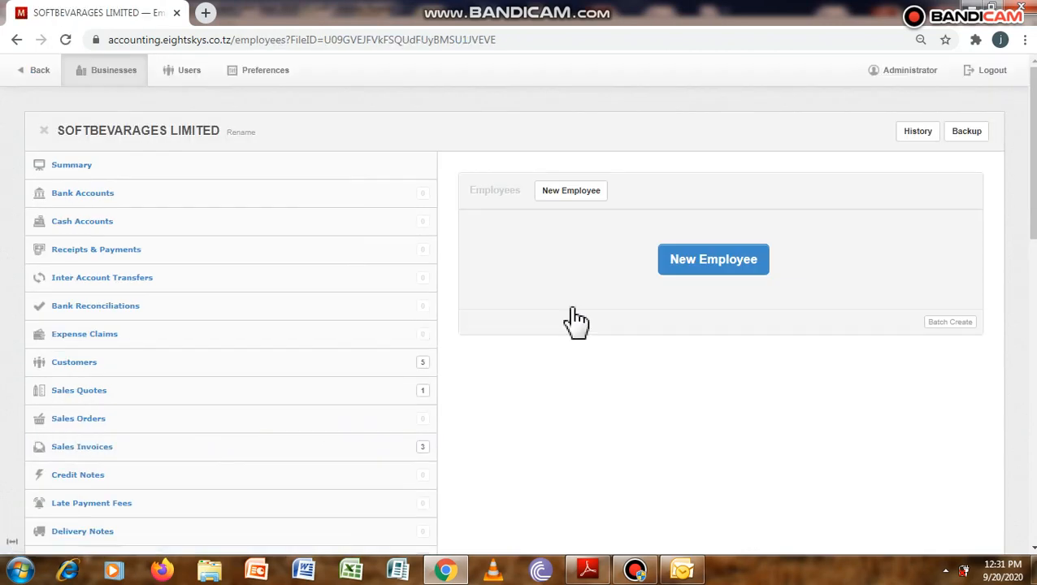
{"action": "left_click", "coordinate": [712, 266]}
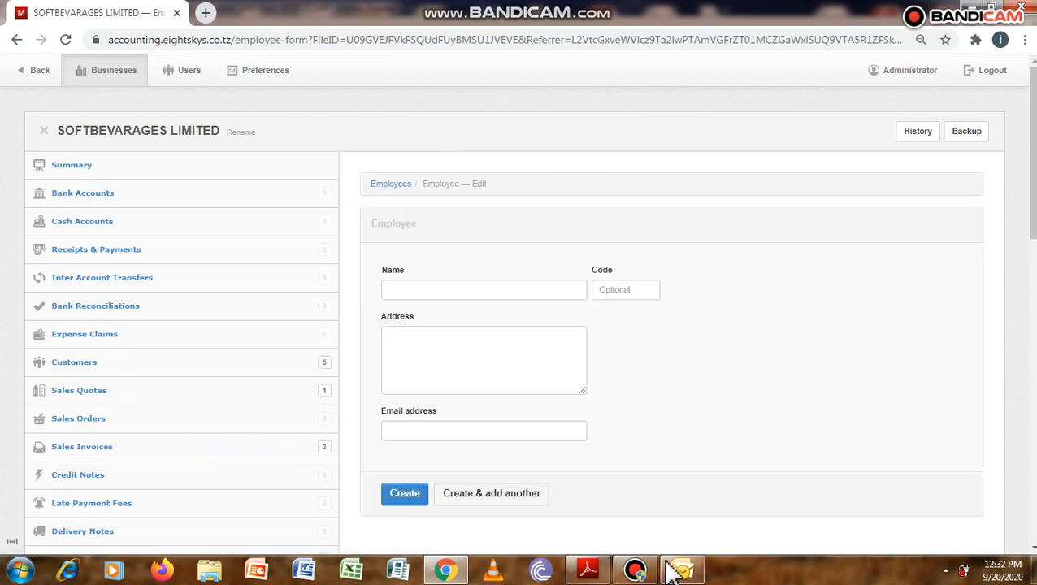
Copy the first employee's name from the Salary expenses table in the Adobe Reader assignment into the form's Name field in Chrome
{"action": "left_click", "coordinate": [587, 569]}
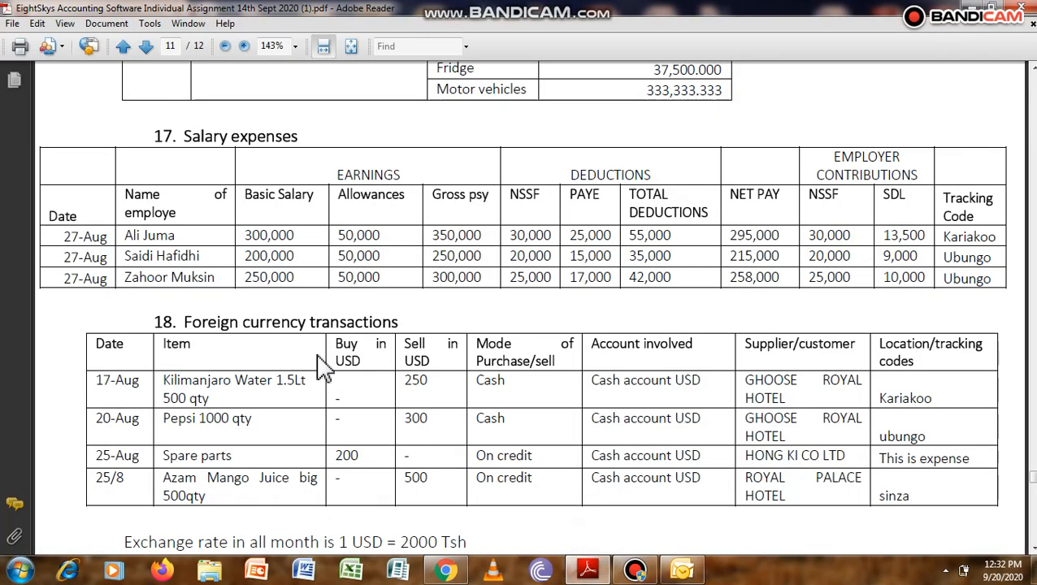
{"action": "left_click_drag", "start_coordinate": [184, 234], "coordinate": [126, 237]}
{"action": "key", "text": "ctrl+c"}
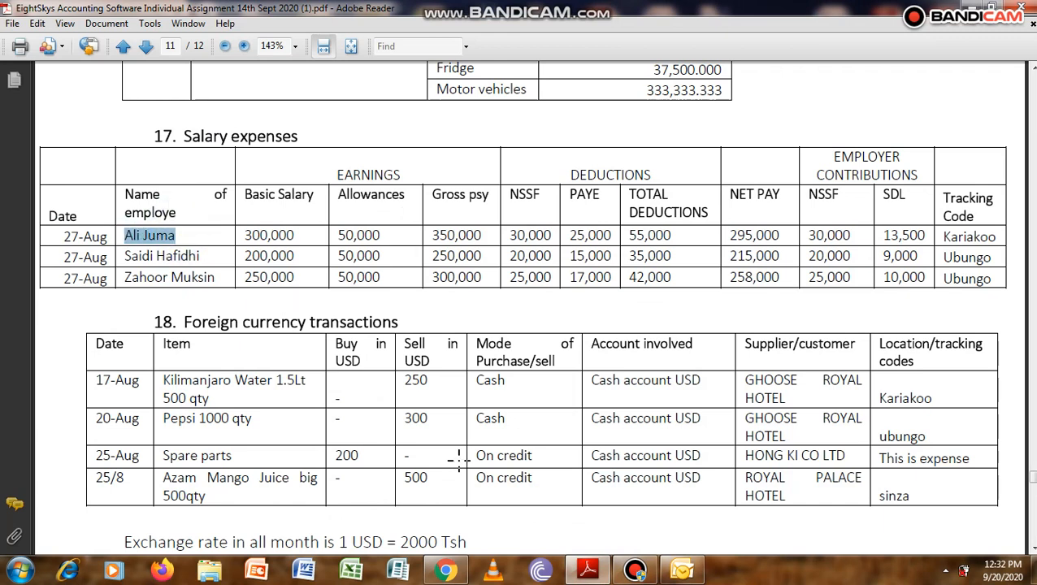
{"action": "left_click", "coordinate": [455, 570]}
{"action": "left_click", "coordinate": [429, 294]}
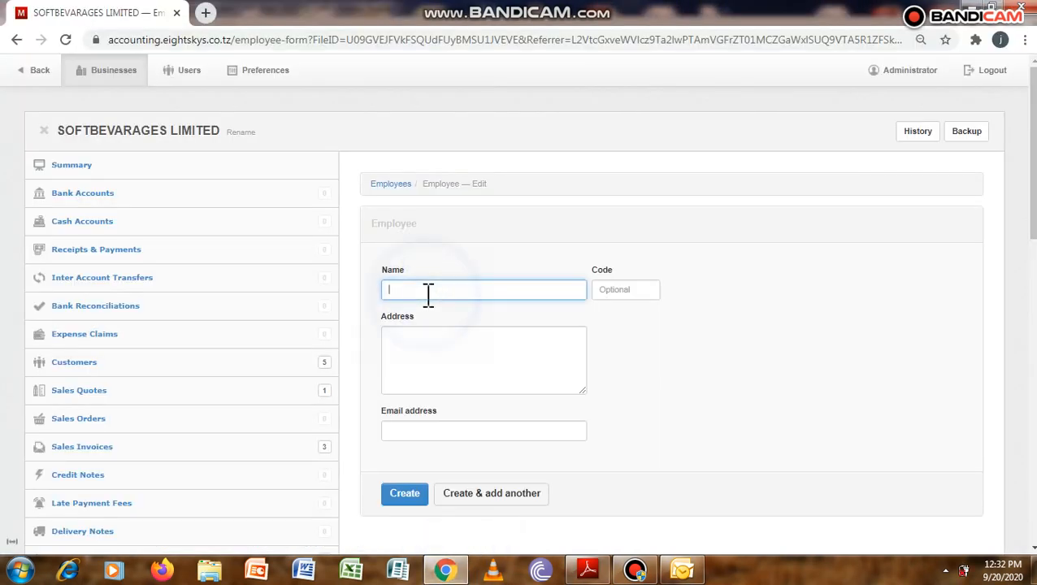
{"action": "key", "text": "ctrl+v"}
Fill in the first employee's postal address, leave the email address empty and create the record
{"action": "left_click", "coordinate": [426, 342]}
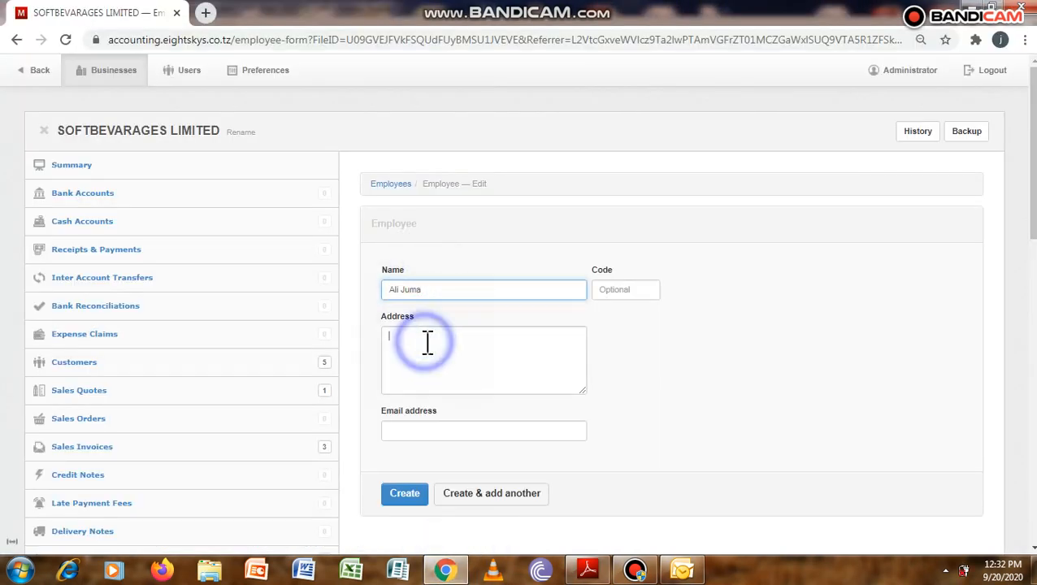
{"action": "left_click", "coordinate": [588, 572]}
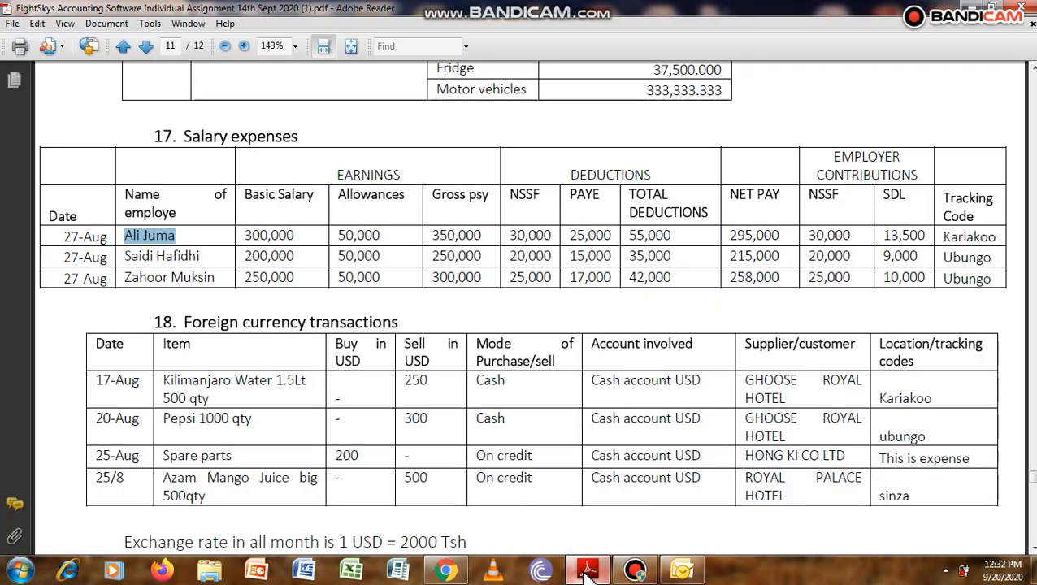
{"action": "left_click", "coordinate": [588, 572]}
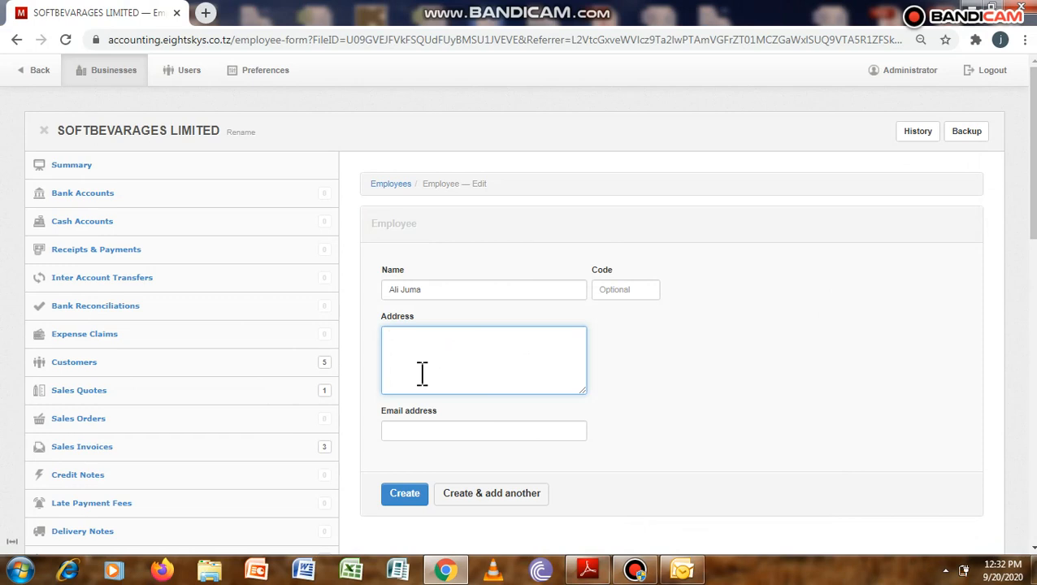
{"action": "type", "text": "P. "}
{"action": "type", "text": "O. "}
{"action": "type", "text": "Box "}
{"action": "type", "text": "445 "}
{"action": "type", "text": "Dar Es"}
{"action": "type", "text": " Salaa"}
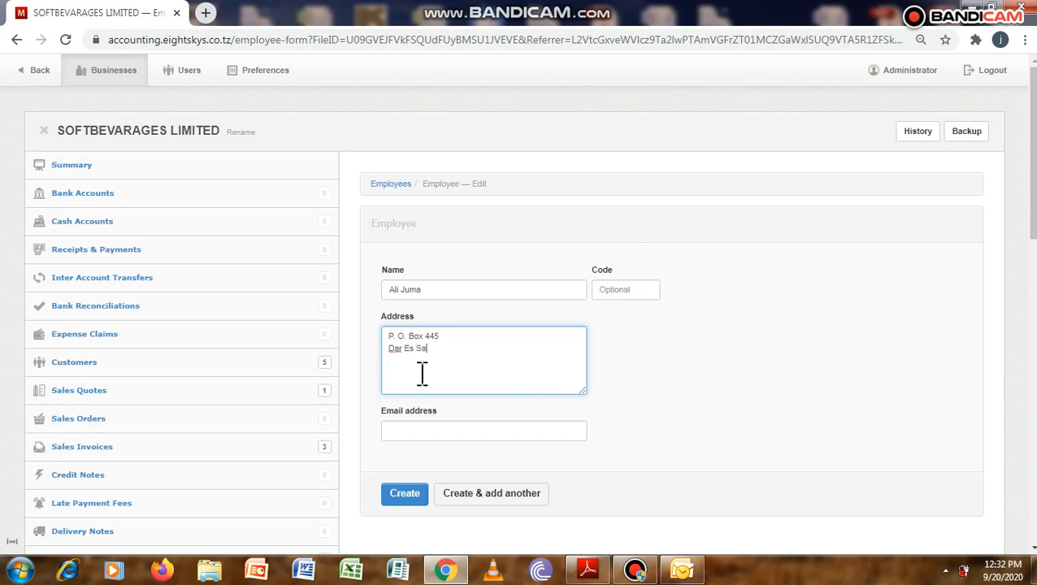
{"action": "key", "text": "Return"}
{"action": "left_click", "coordinate": [407, 431]}
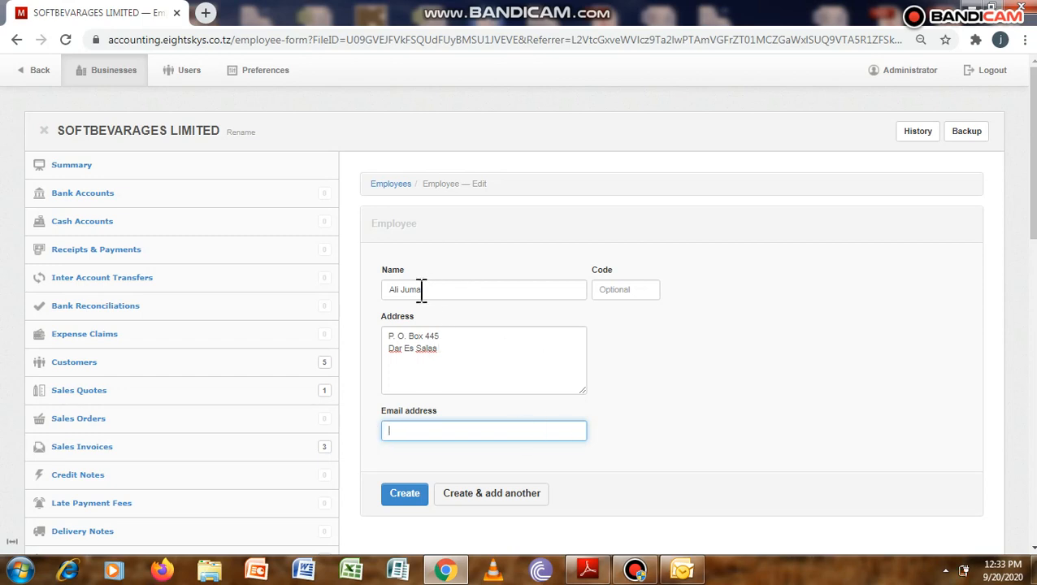
{"action": "left_click", "coordinate": [413, 493]}
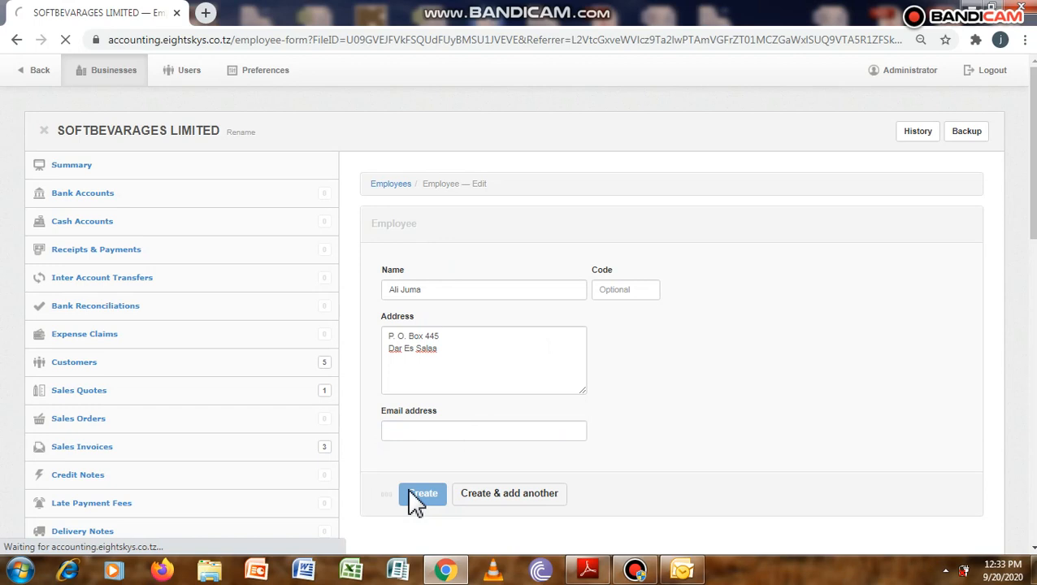
Reopen the Employees list and start a second employee record
{"action": "scroll", "coordinate": [787, 407], "scroll_direction": "down", "scroll_amount": 1}
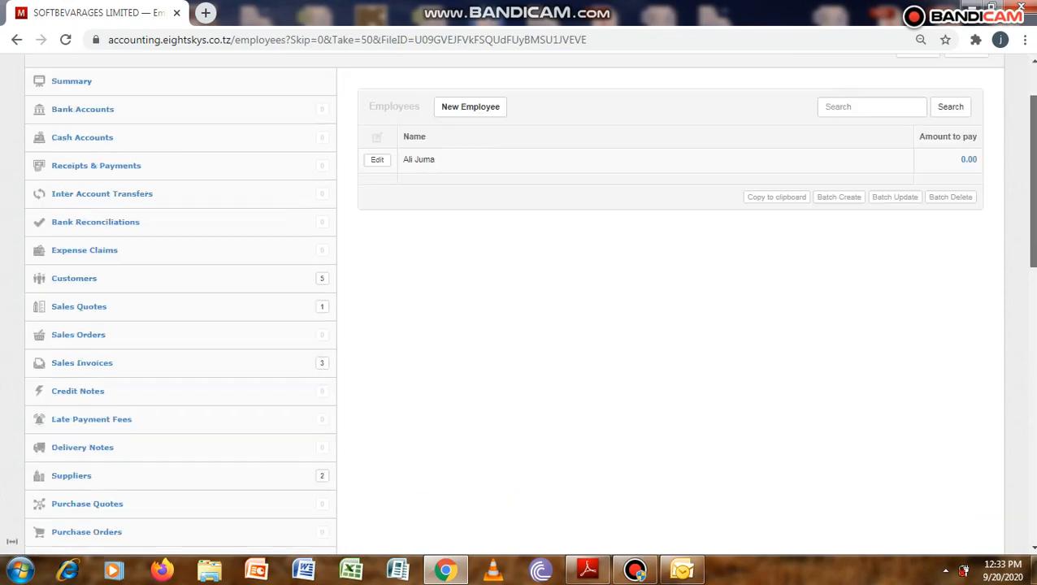
{"action": "scroll", "coordinate": [518, 308], "scroll_direction": "down", "scroll_amount": 4}
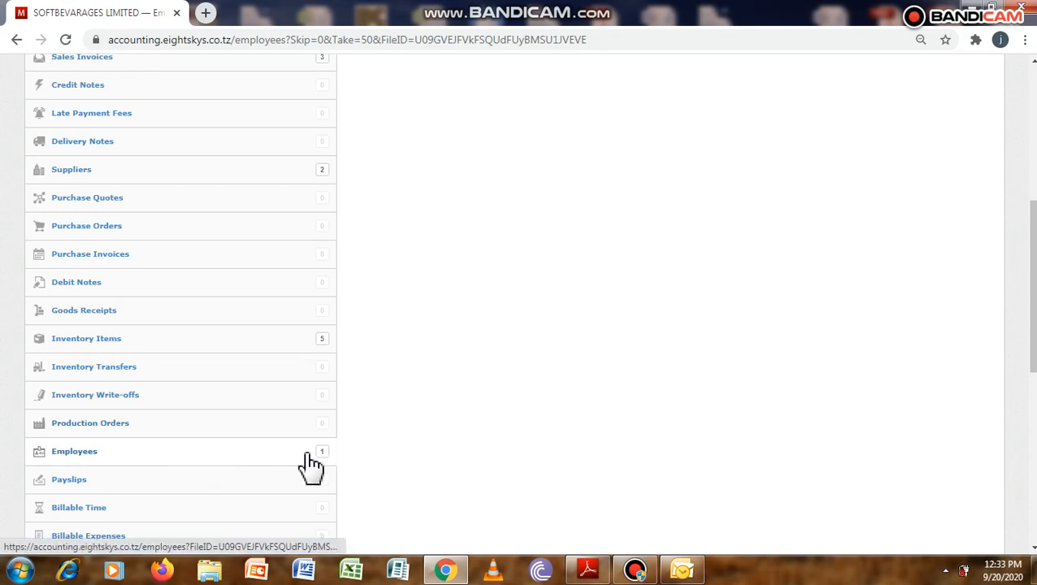
{"action": "left_click", "coordinate": [86, 455]}
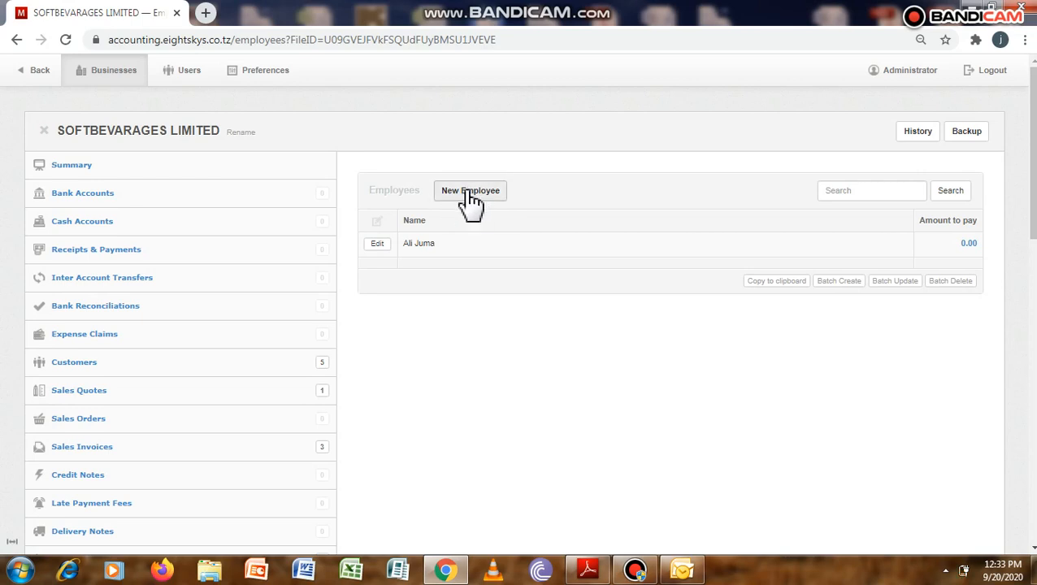
{"action": "left_click", "coordinate": [462, 197]}
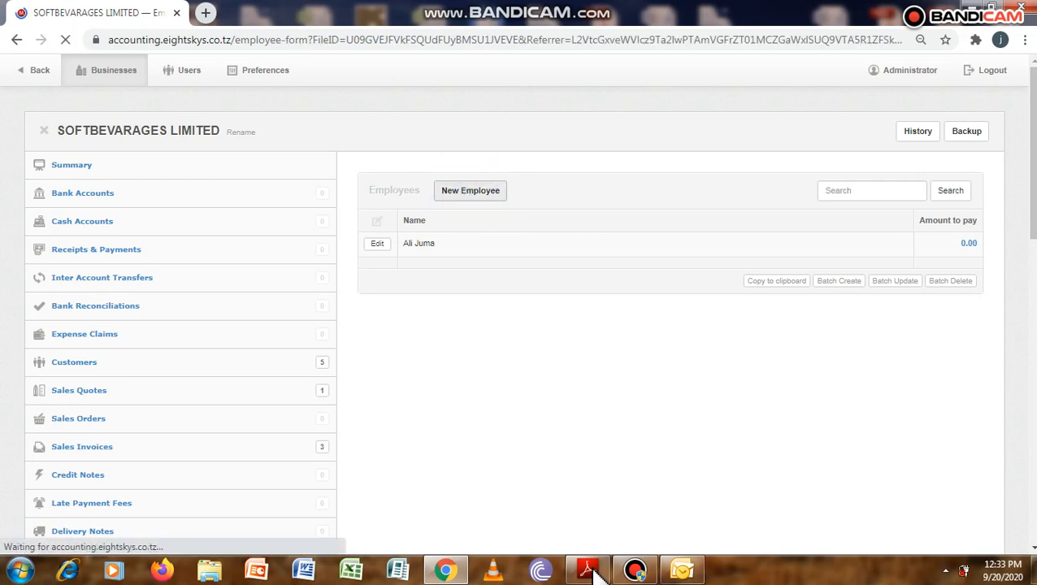
Copy the second employee's name from the Salary expenses table in Adobe Reader into the Name field in Chrome
{"action": "left_click", "coordinate": [588, 570]}
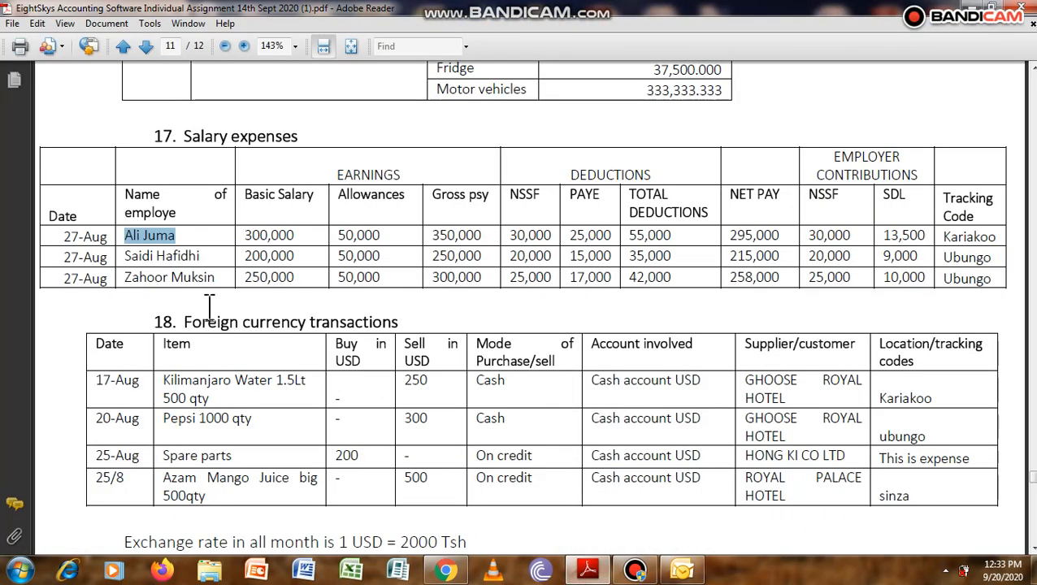
{"action": "left_click_drag", "start_coordinate": [203, 256], "coordinate": [134, 258]}
{"action": "key", "text": "ctrl+c"}
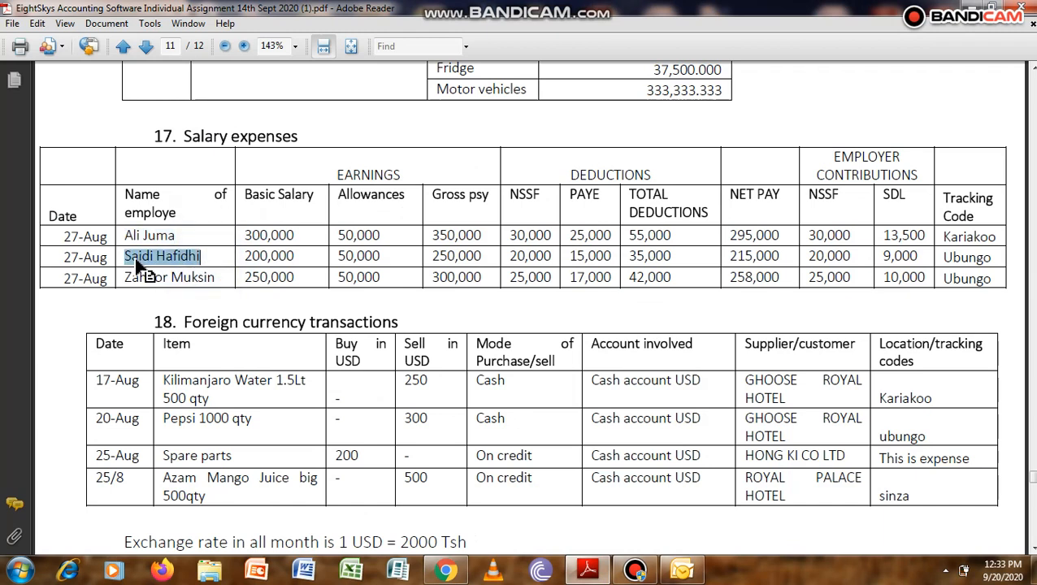
{"action": "left_click", "coordinate": [445, 569]}
{"action": "left_click", "coordinate": [405, 290]}
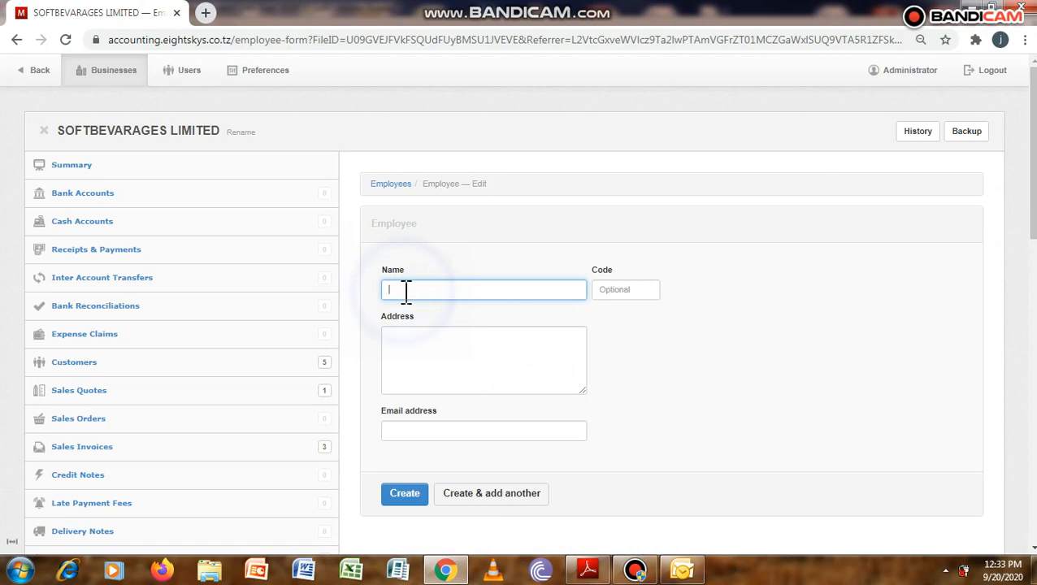
{"action": "key", "text": "ctrl+v"}
Fill in the second employee's postal address, leave the email address empty and create the record
{"action": "left_click", "coordinate": [419, 338]}
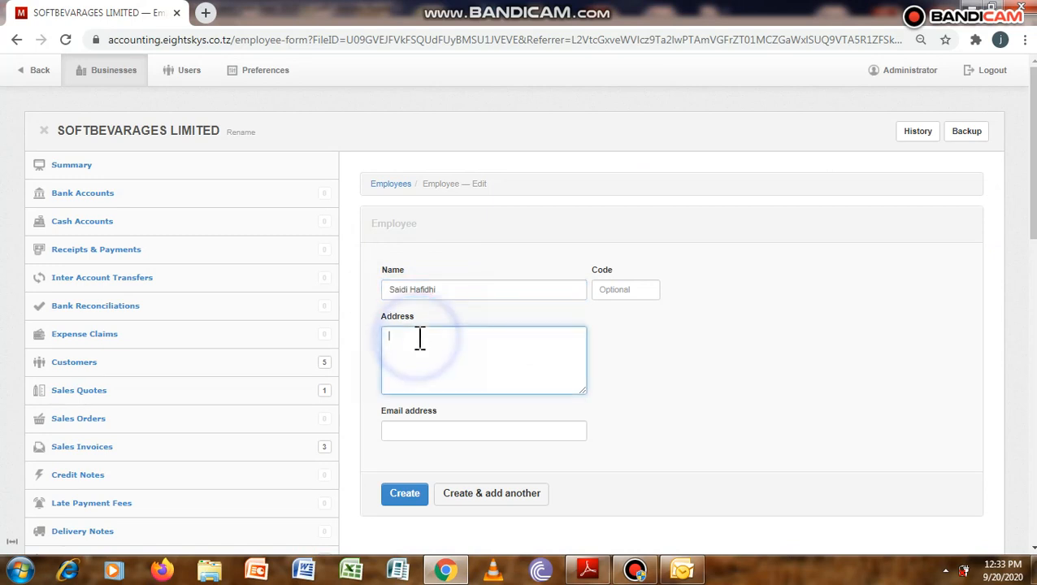
{"action": "type", "text": "P"}
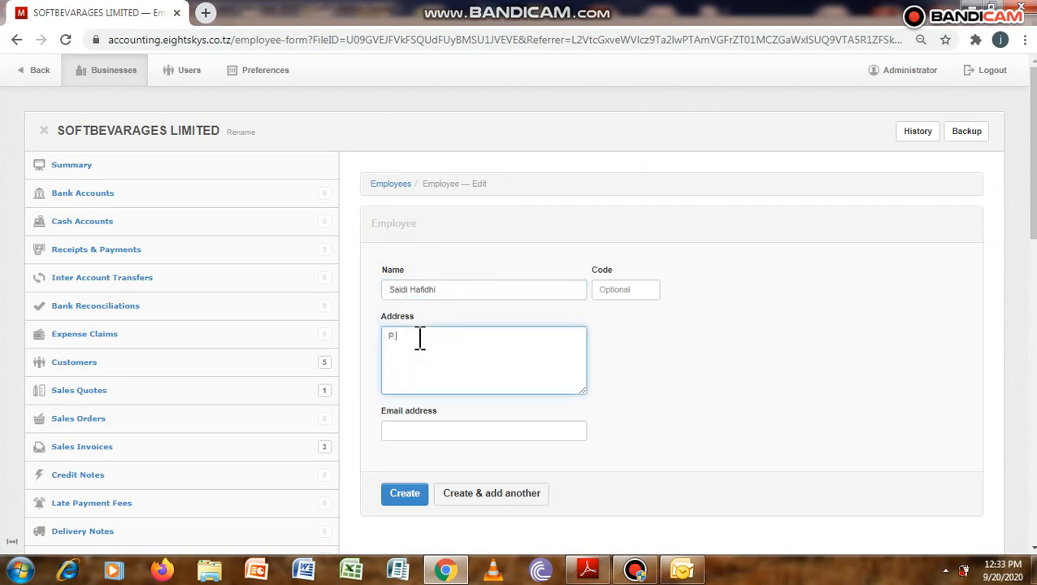
{"action": "type", "text": ". O. Box 444"}
{"action": "left_click", "coordinate": [417, 430]}
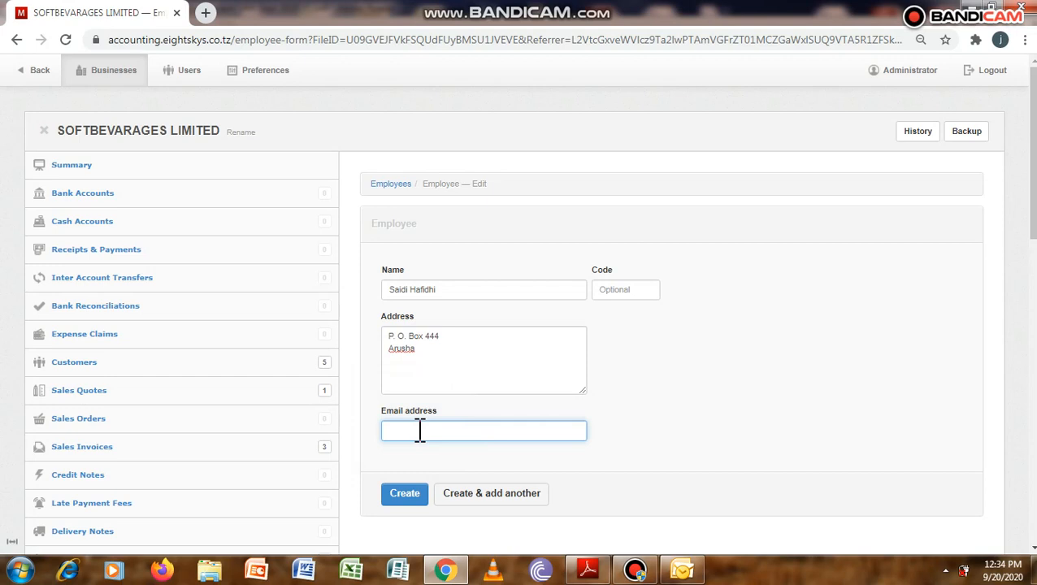
{"action": "left_click", "coordinate": [411, 495]}
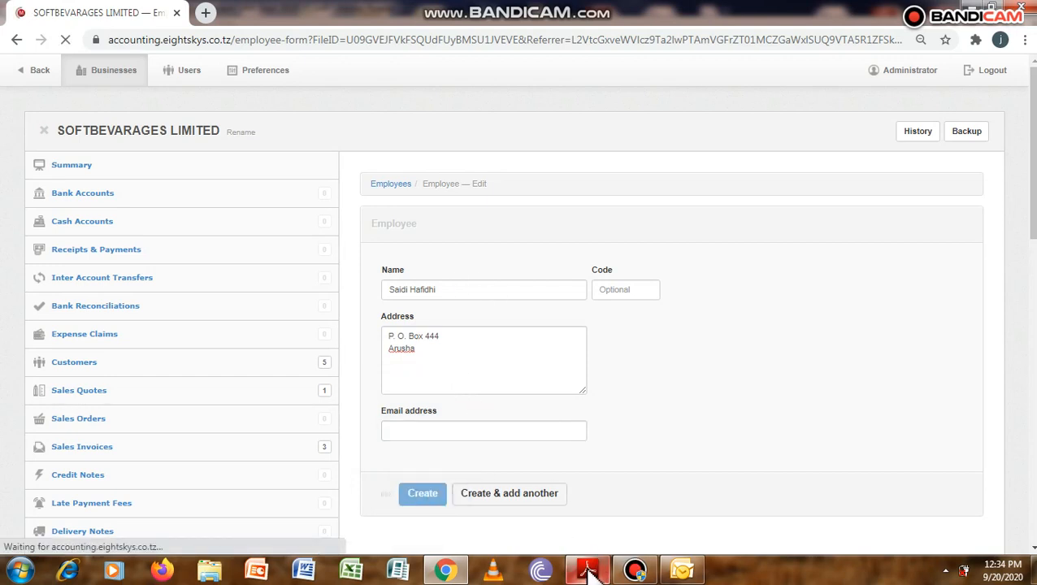
Copy the third employee's name from the Salary expenses table in Adobe Reader and return to Chrome
{"action": "mouse_move", "coordinate": [591, 573]}
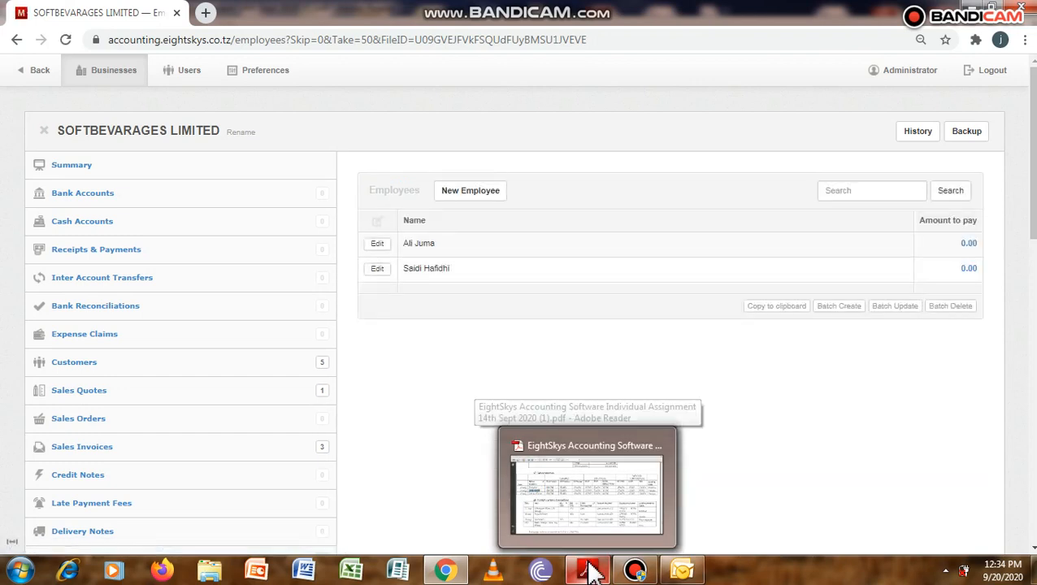
{"action": "left_click", "coordinate": [593, 570]}
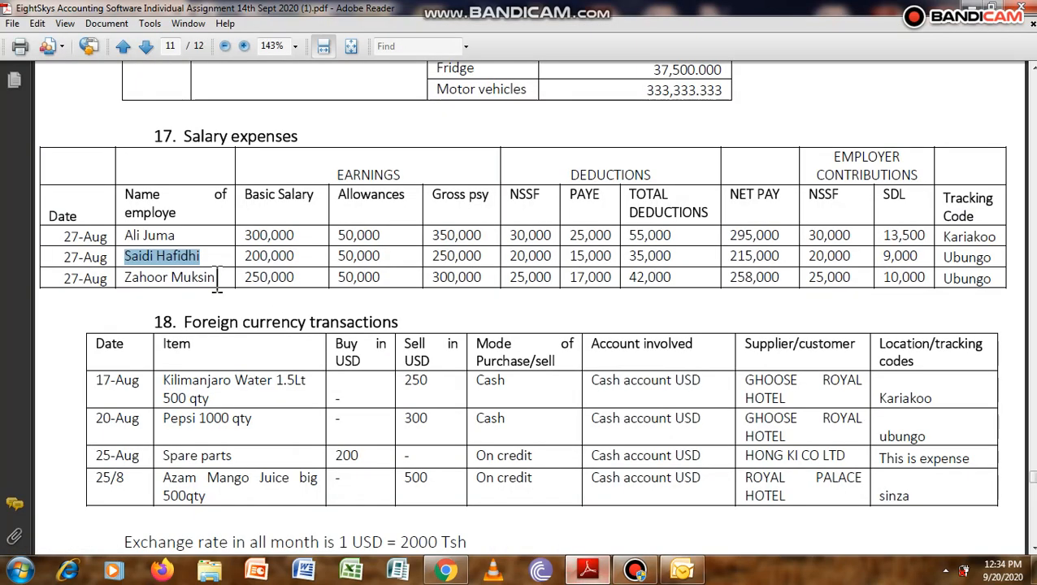
{"action": "left_click_drag", "start_coordinate": [216, 276], "coordinate": [161, 277]}
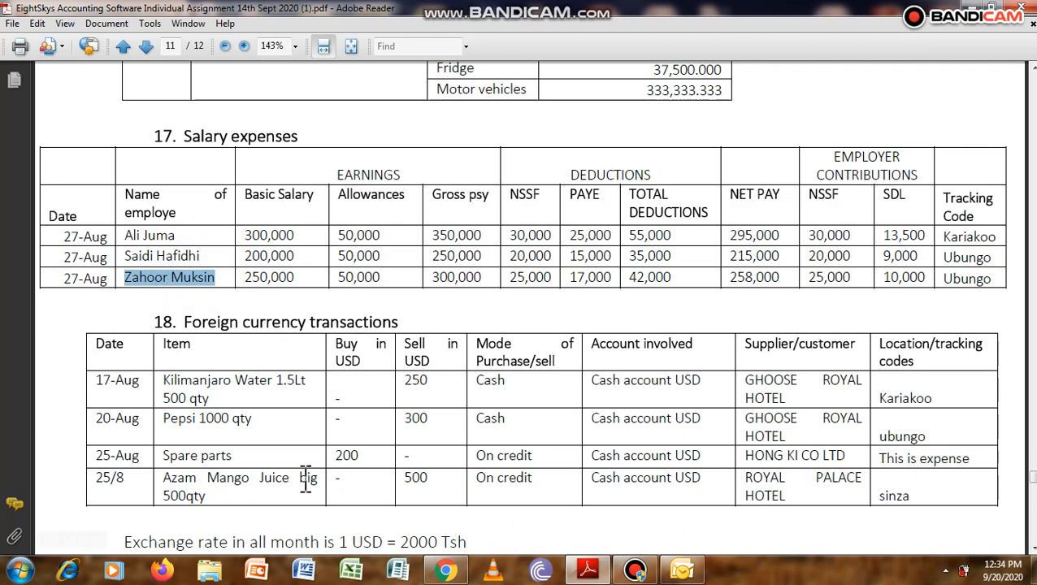
{"action": "left_click", "coordinate": [447, 570]}
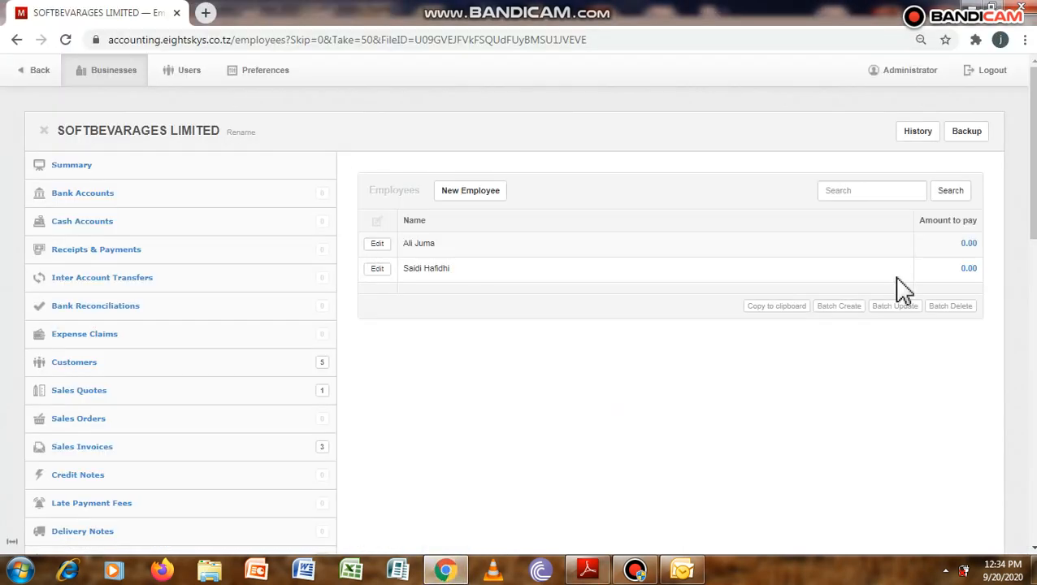
Create a third employee record with the copied name, leaving the address and email address empty
{"action": "left_click_drag", "start_coordinate": [1032, 166], "coordinate": [1031, 309]}
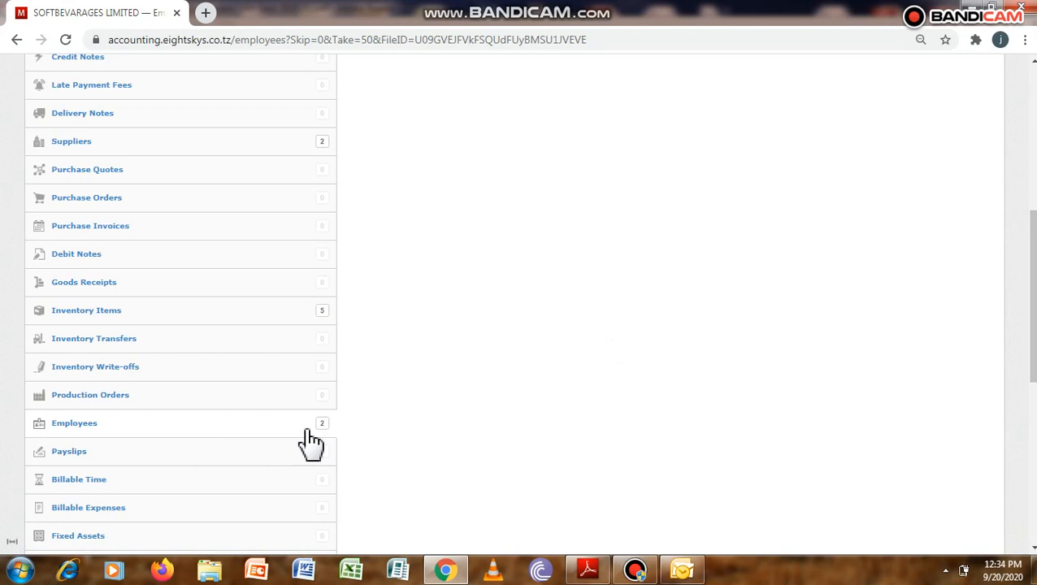
{"action": "left_click", "coordinate": [82, 422]}
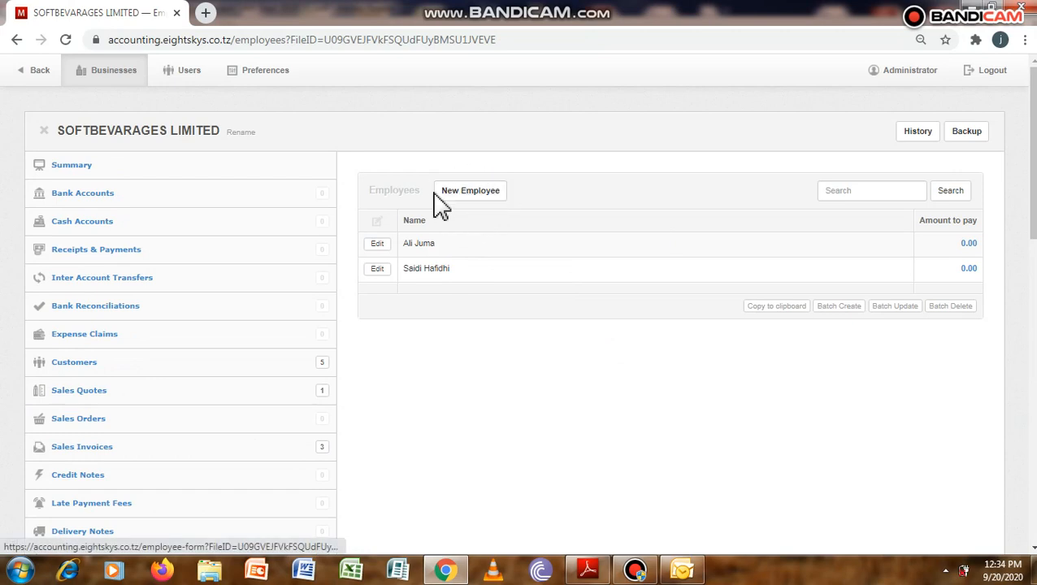
{"action": "left_click", "coordinate": [475, 193]}
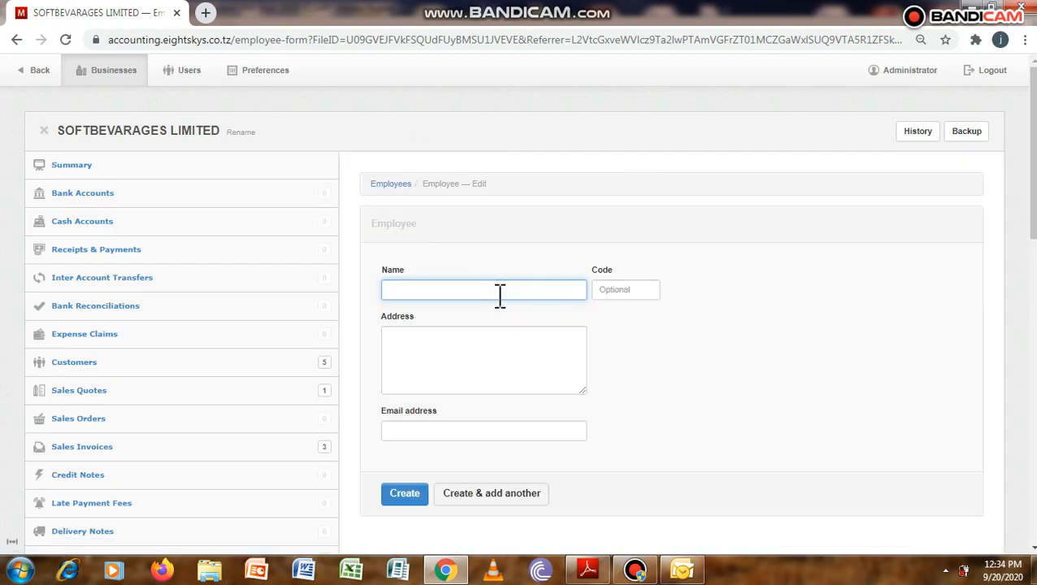
{"action": "left_click", "coordinate": [470, 340]}
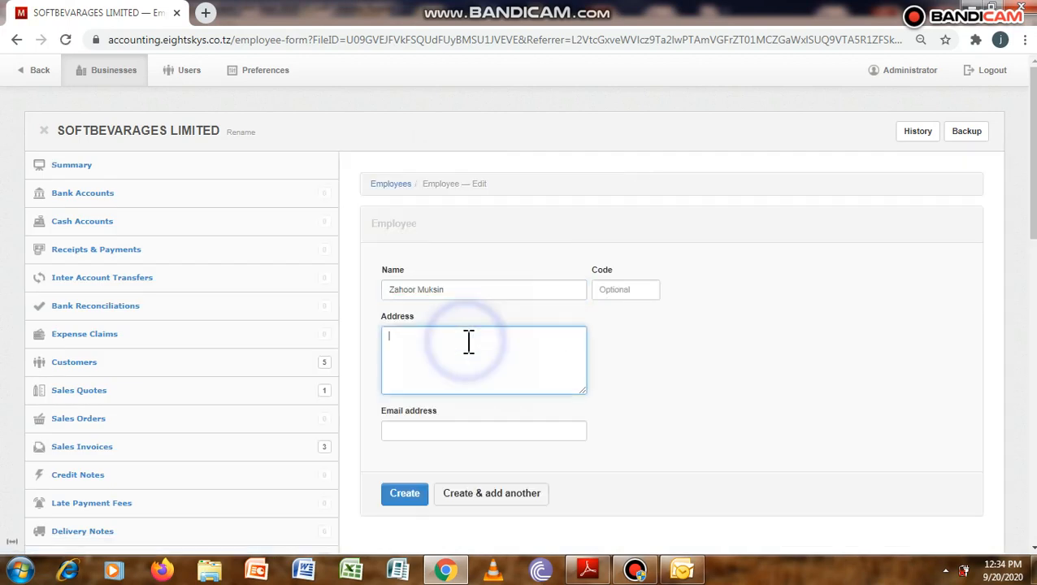
{"action": "left_click", "coordinate": [434, 432]}
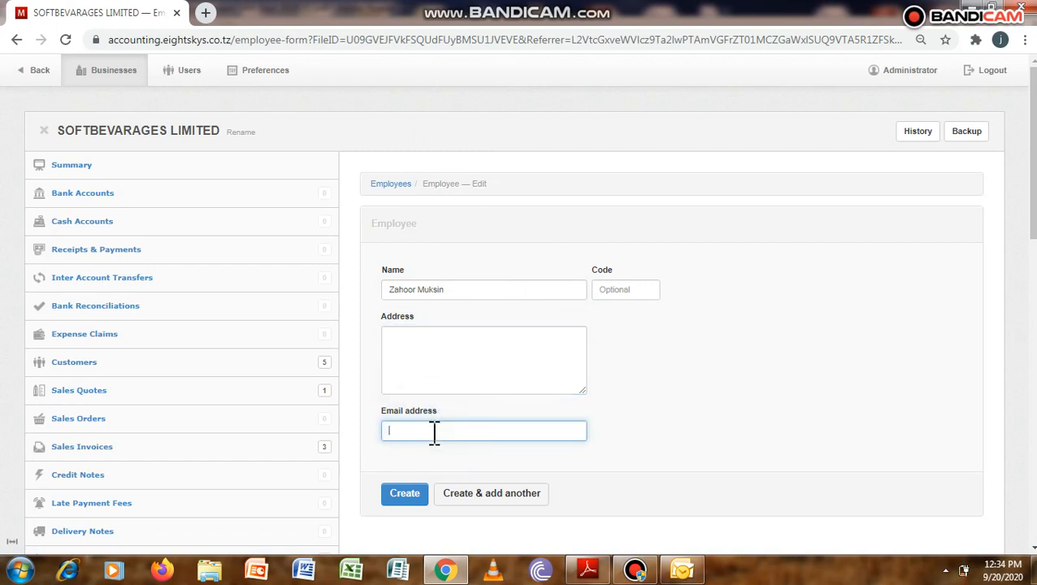
{"action": "left_click", "coordinate": [407, 342]}
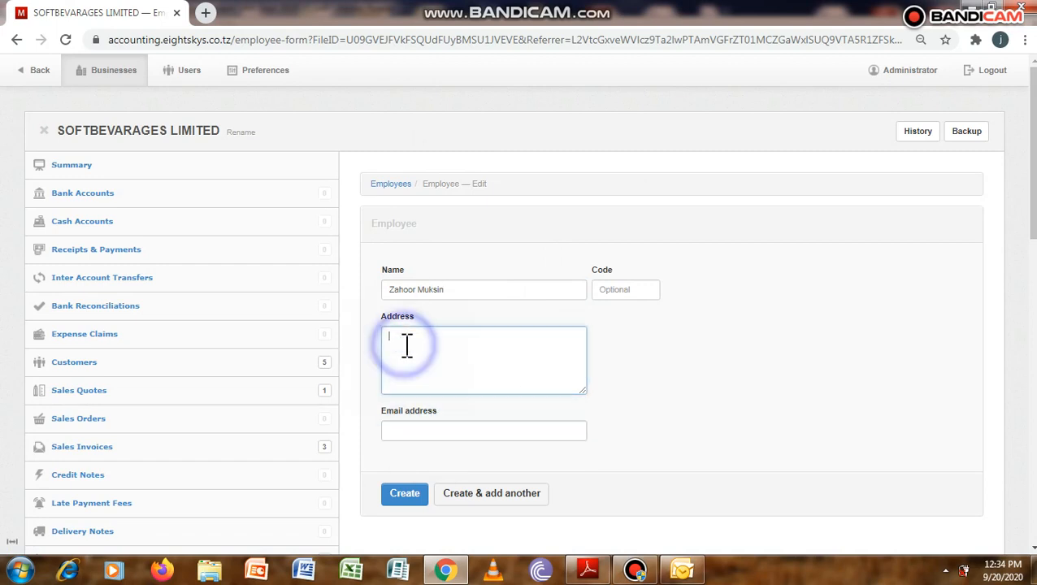
{"action": "left_click", "coordinate": [410, 430]}
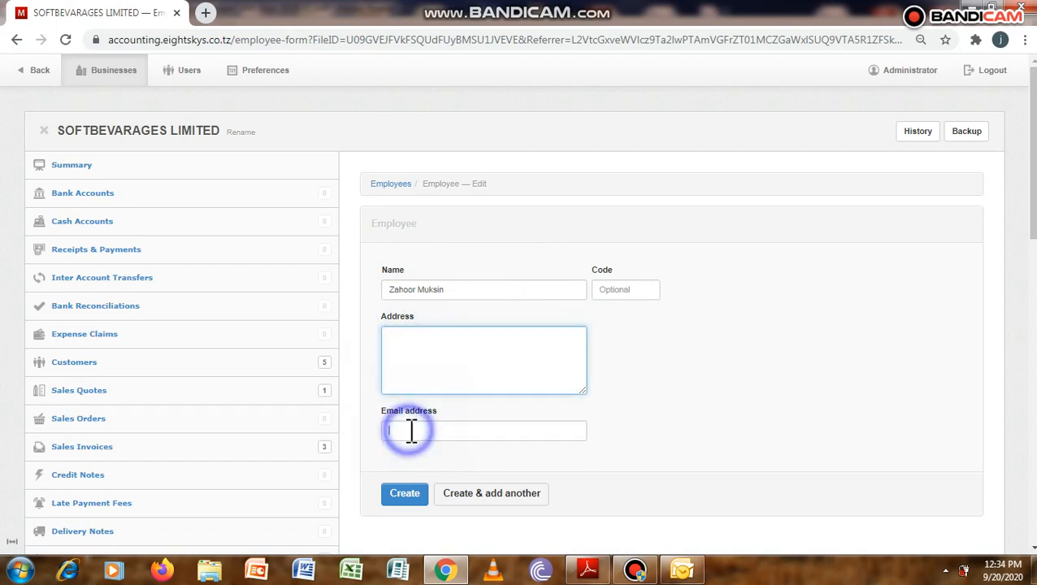
{"action": "left_click", "coordinate": [403, 494]}
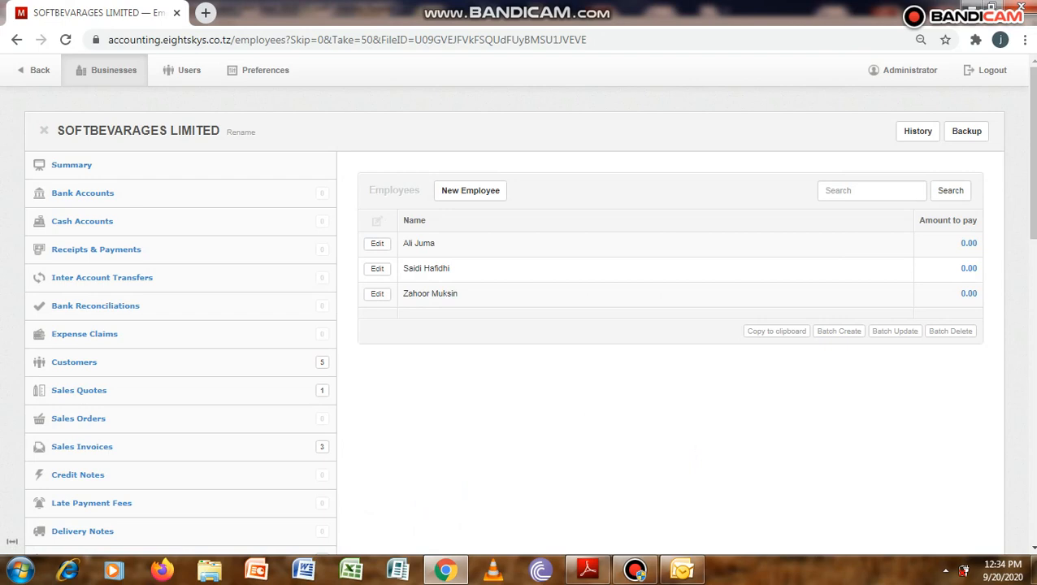
Reopen the Employees list to review the employee records
{"action": "scroll", "coordinate": [1025, 154], "scroll_direction": "down", "scroll_amount": 8}
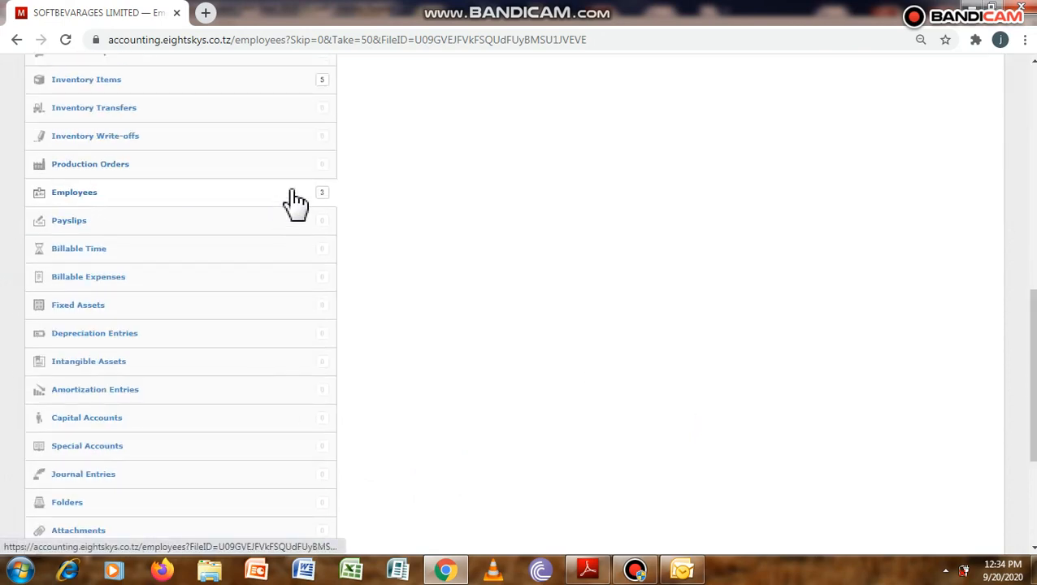
{"action": "left_click", "coordinate": [92, 200]}
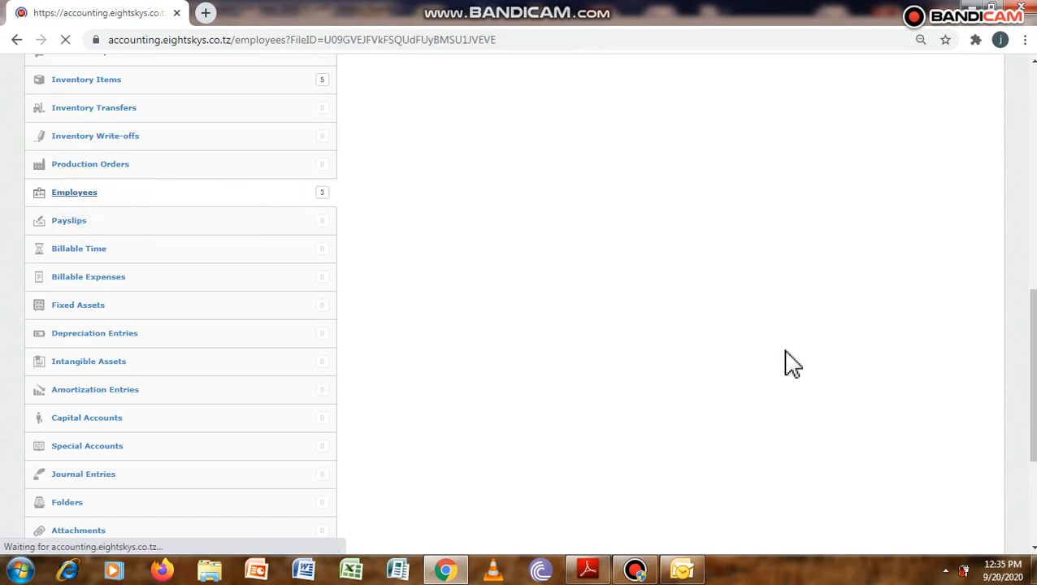